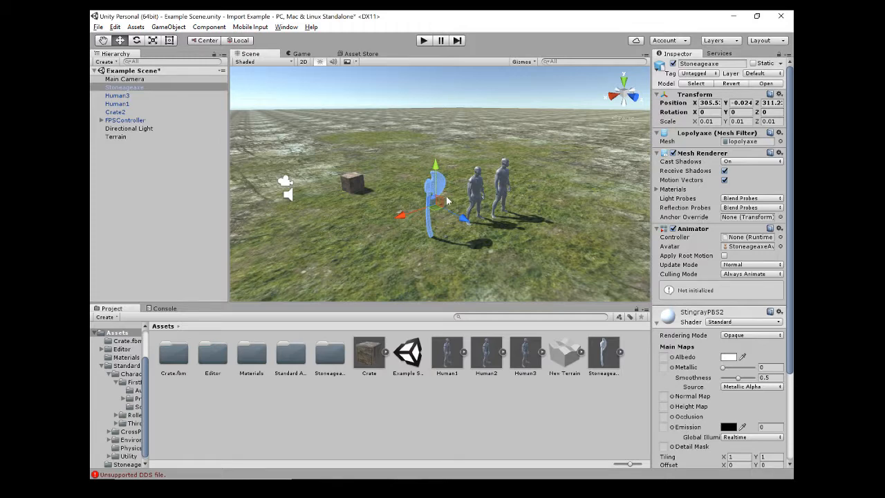
Inspect the stone age axe in the Unity scene, switch to Maya, continue past the student version notice and check the axe there.
alt+drag(448, 201, 449, 197)
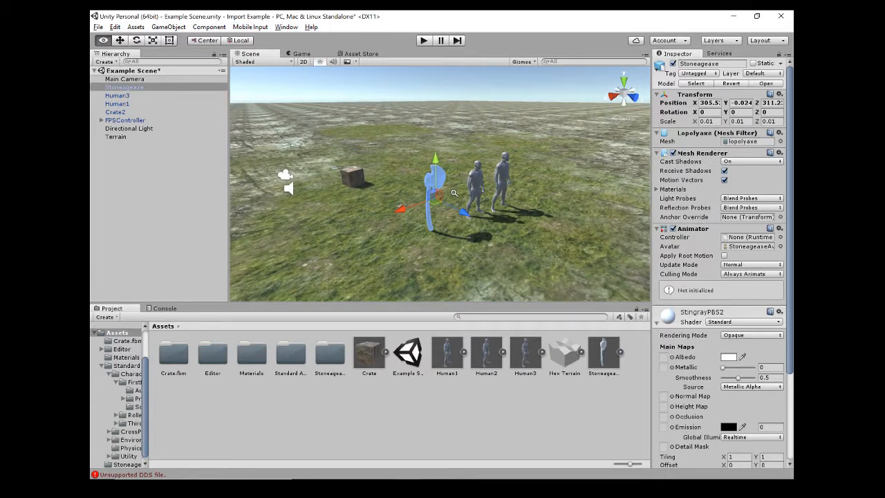
alt+right_drag(449, 192, 457, 212)
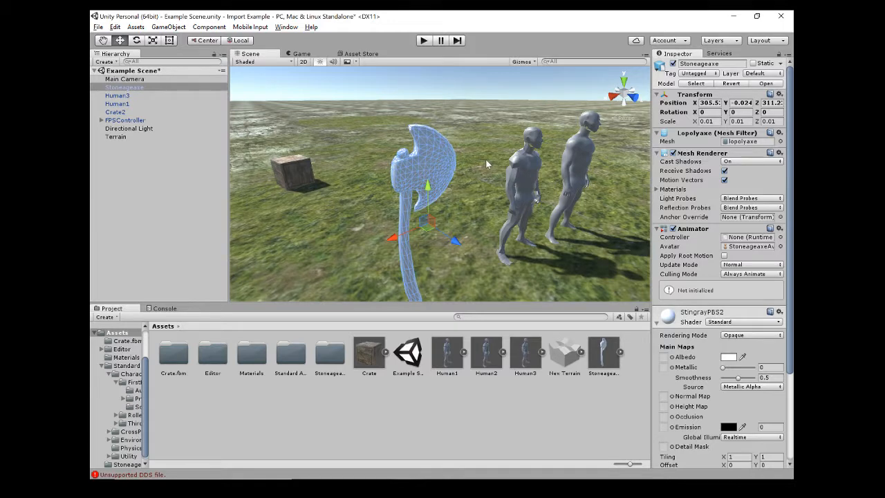
key(alt+Tab)
key(Tab)
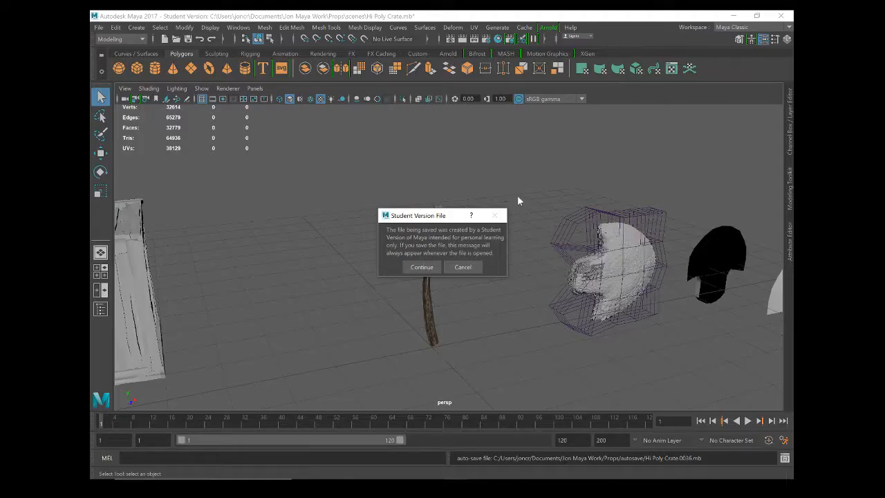
click(422, 267)
key(w)
click(436, 254)
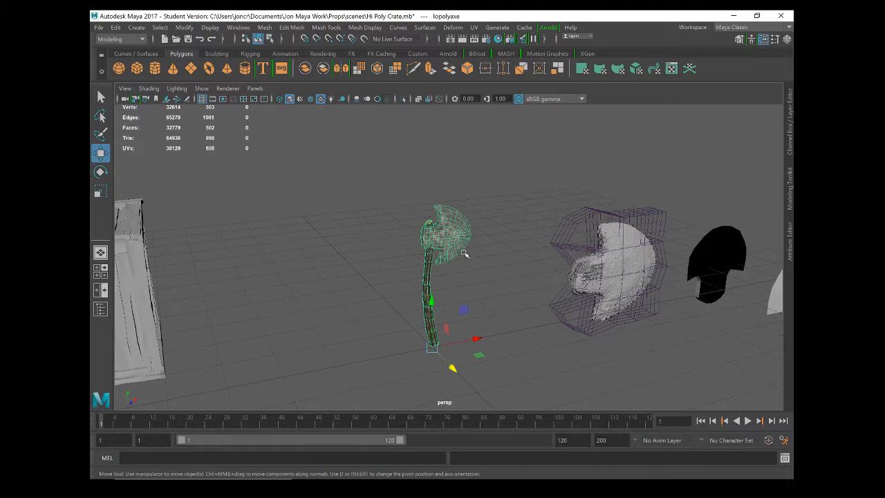
click(510, 286)
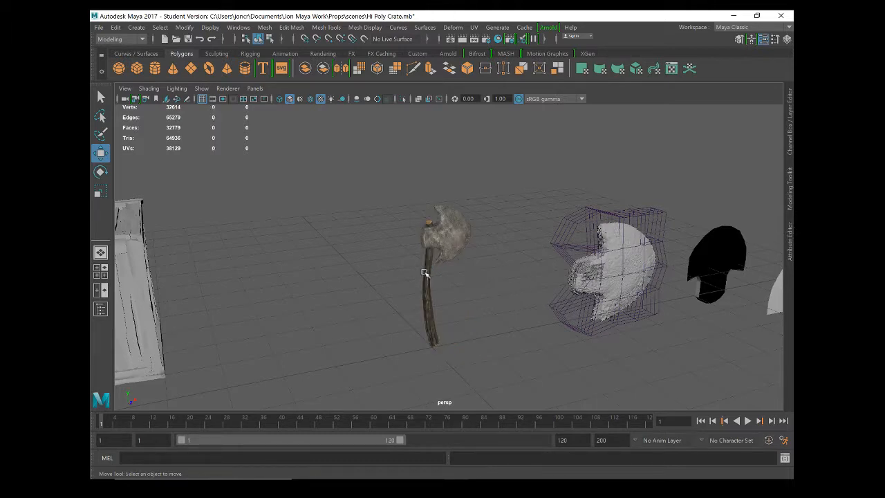
Show the Channel Box / Layer Editor and examine the low-poly axe's mesh up close.
click(792, 144)
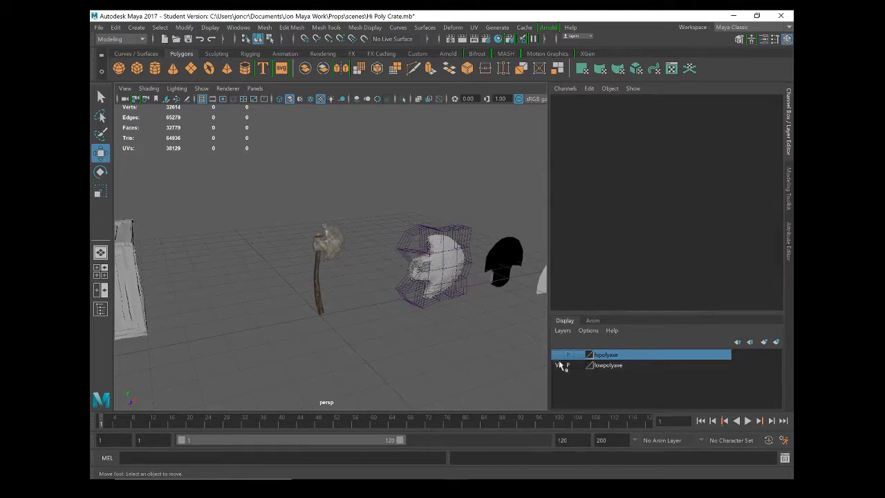
click(337, 244)
click(351, 257)
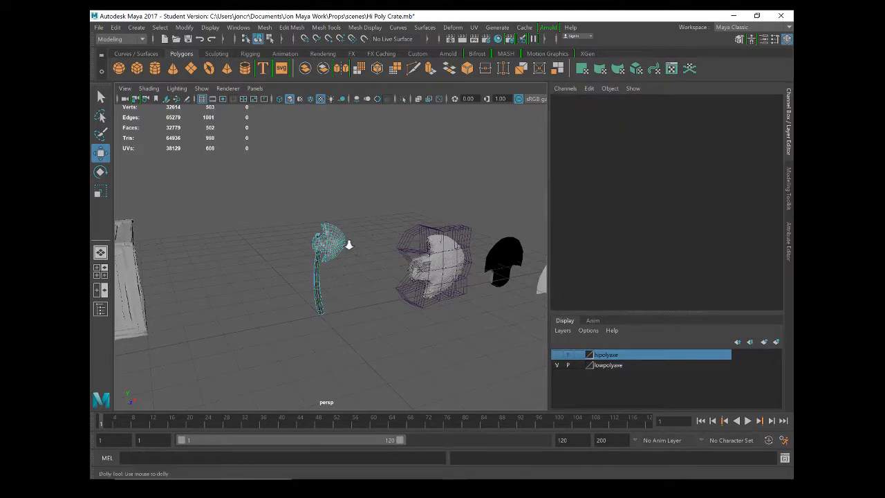
alt+right_drag(347, 244, 351, 360)
click(320, 239)
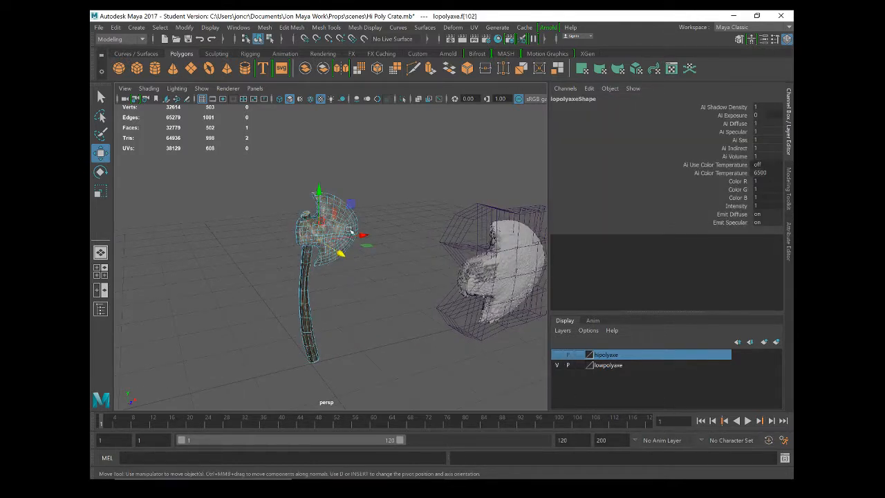
click(334, 267)
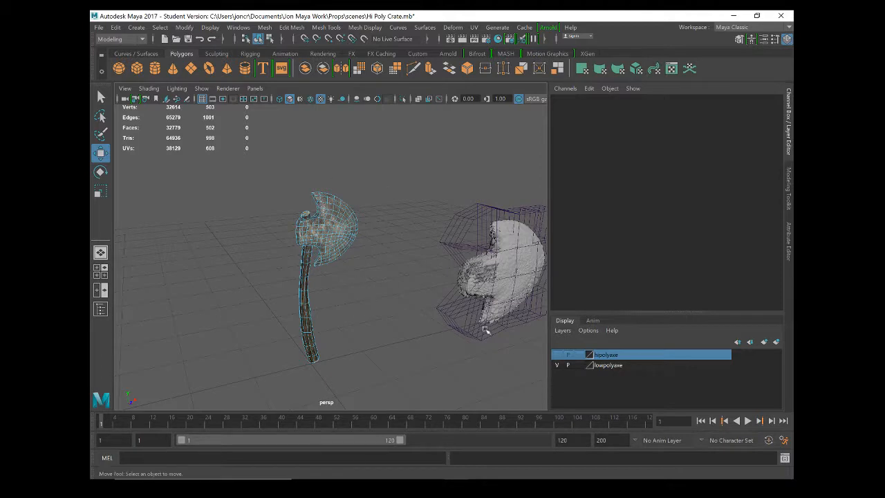
Hide the lowpolyaxe layer, show the hipolyaxe layer and inspect the high-poly axe's mesh.
click(558, 366)
click(558, 355)
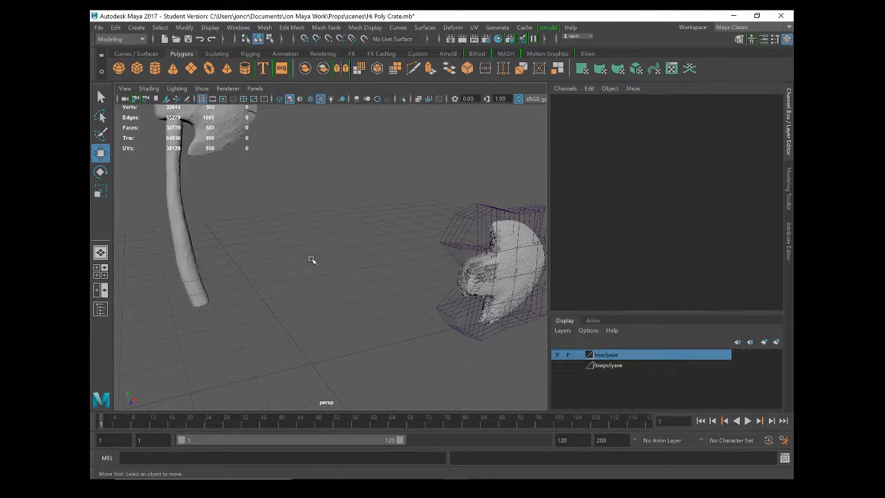
alt+drag(311, 258, 308, 265)
click(249, 145)
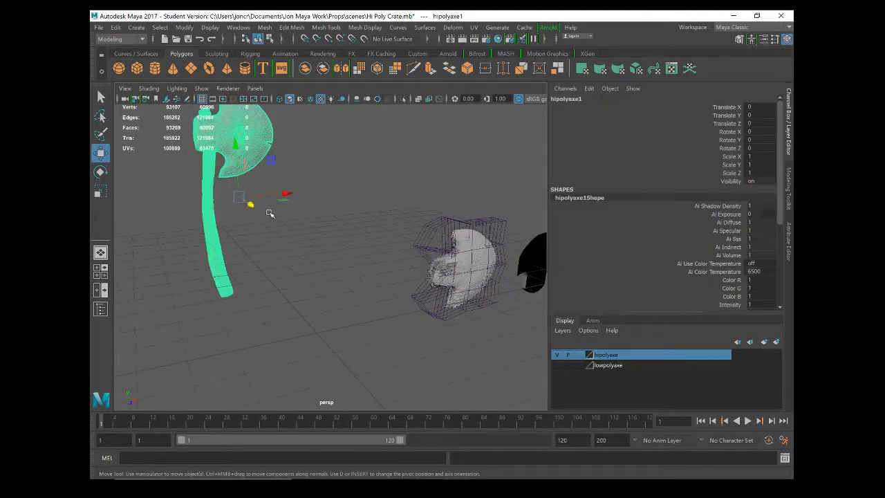
key(f)
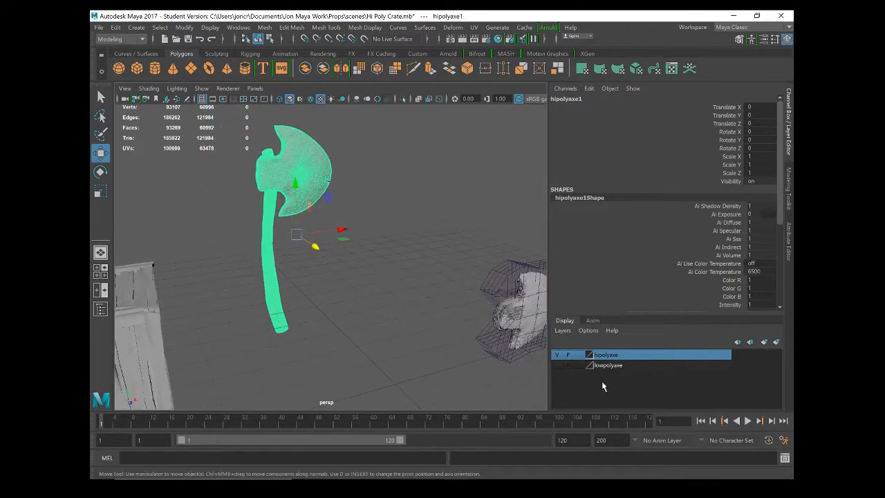
Hide the hipolyaxe layer, show the lowpolyaxe layer again and select the low-poly axe.
click(557, 355)
click(557, 354)
click(558, 355)
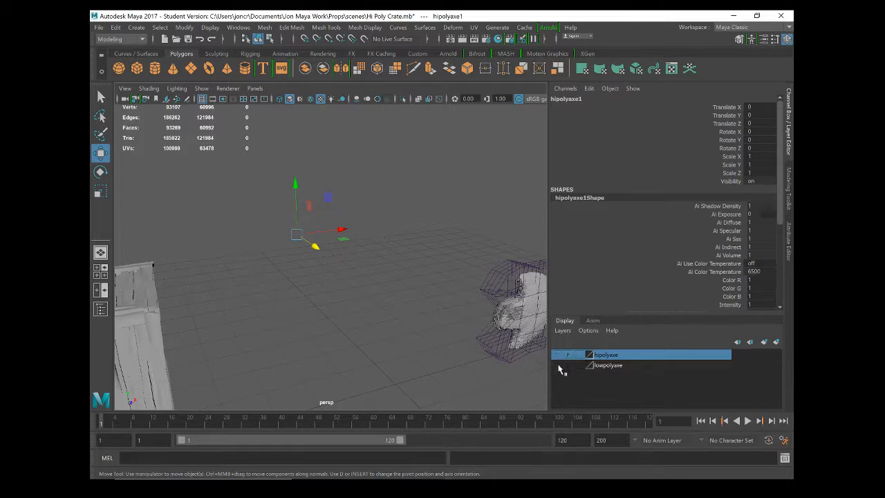
click(558, 366)
alt+right_drag(443, 343, 438, 377)
alt+middle_drag(447, 350, 401, 305)
click(365, 239)
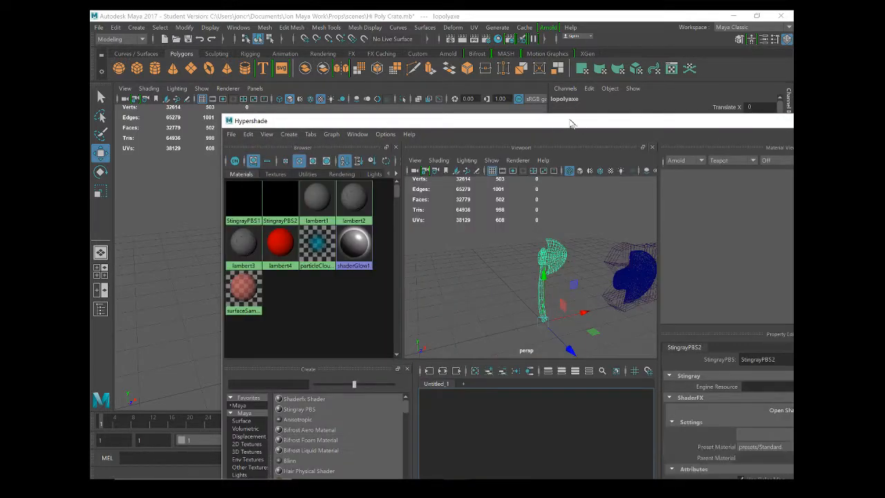
Compare the StingrayPBS1 and StingrayPBS2 materials in Hypershade and review which texture maps StingrayPBS2 uses.
drag(570, 123, 469, 41)
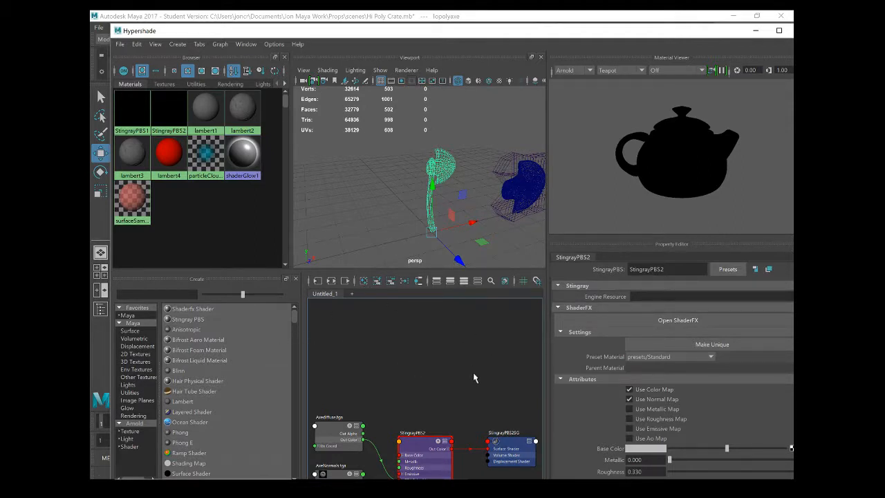
click(498, 80)
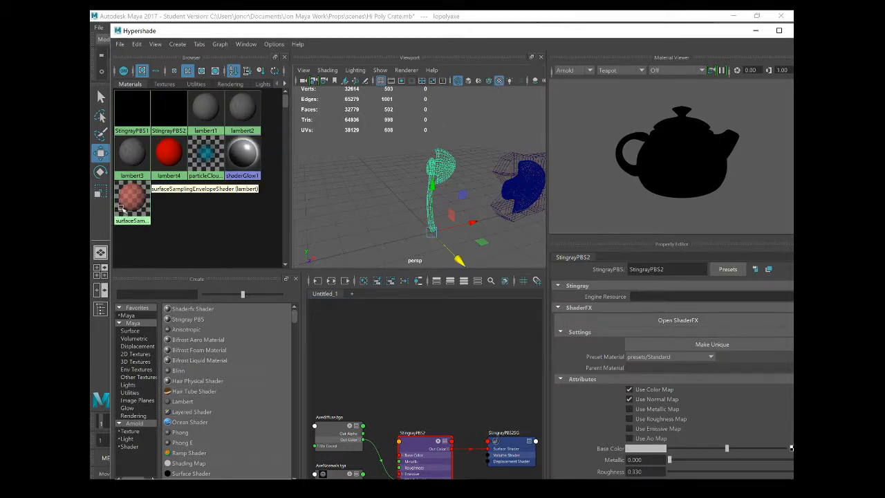
click(173, 117)
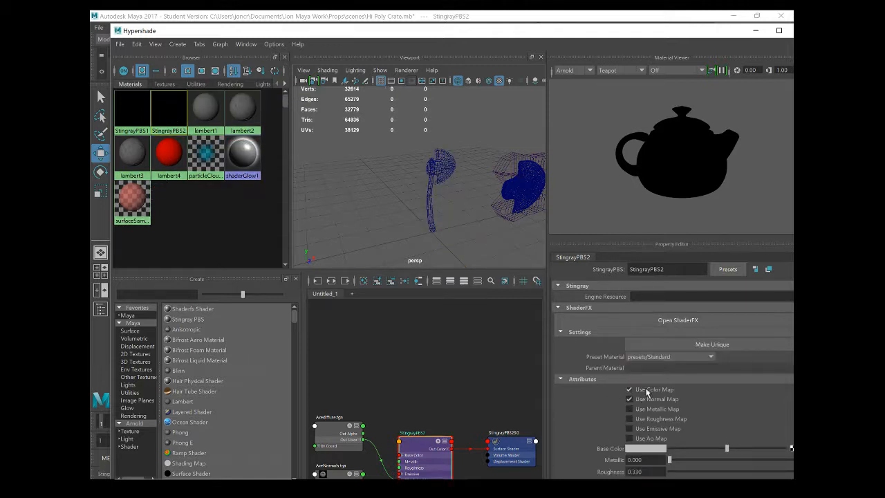
click(133, 121)
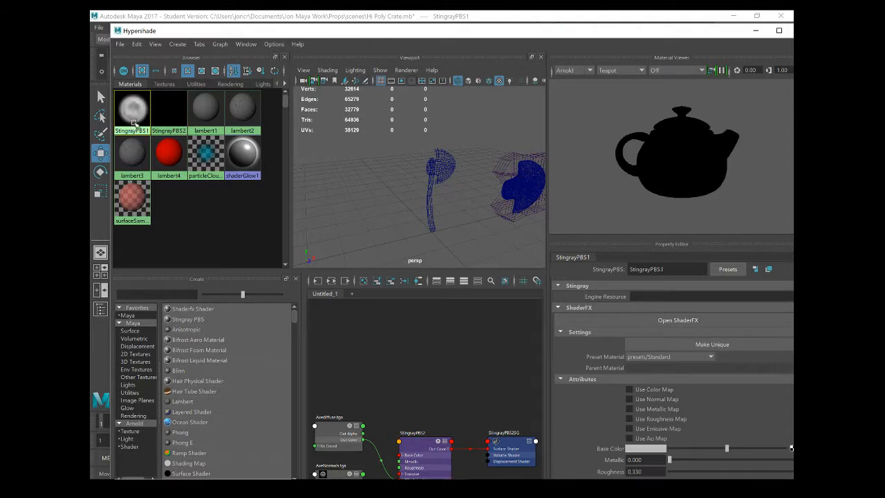
click(170, 116)
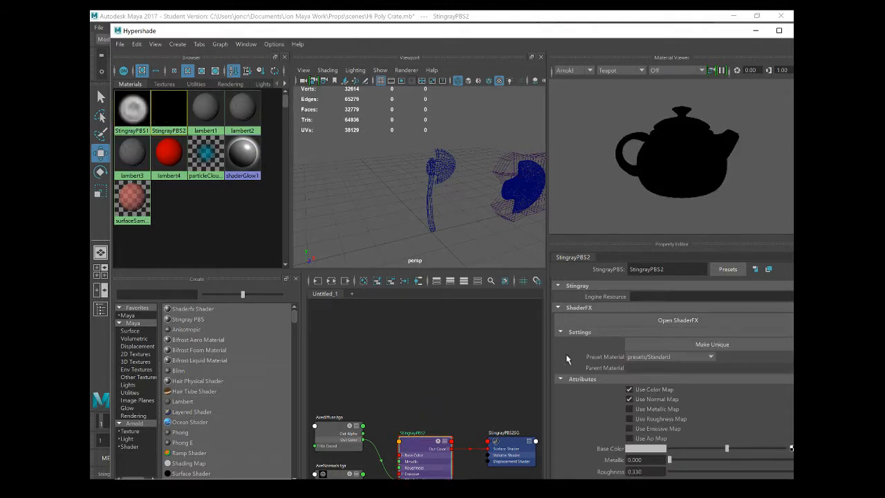
scroll(678, 396, down, 1)
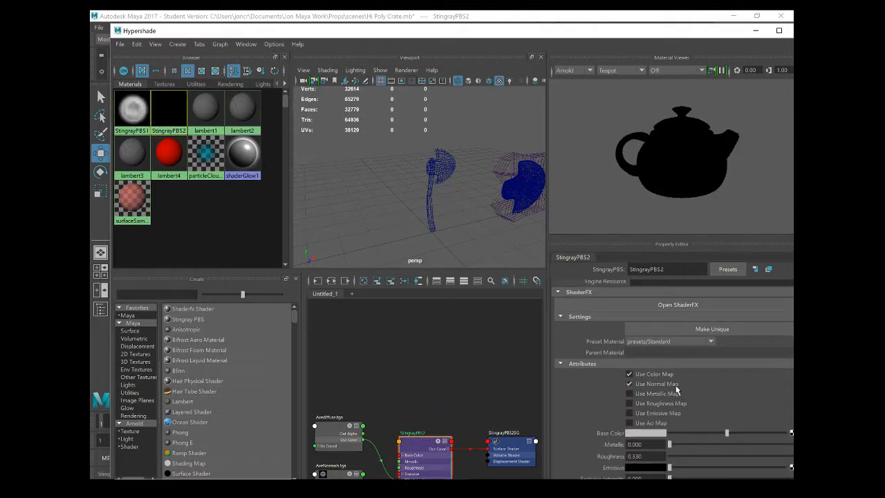
scroll(677, 390, down, 1)
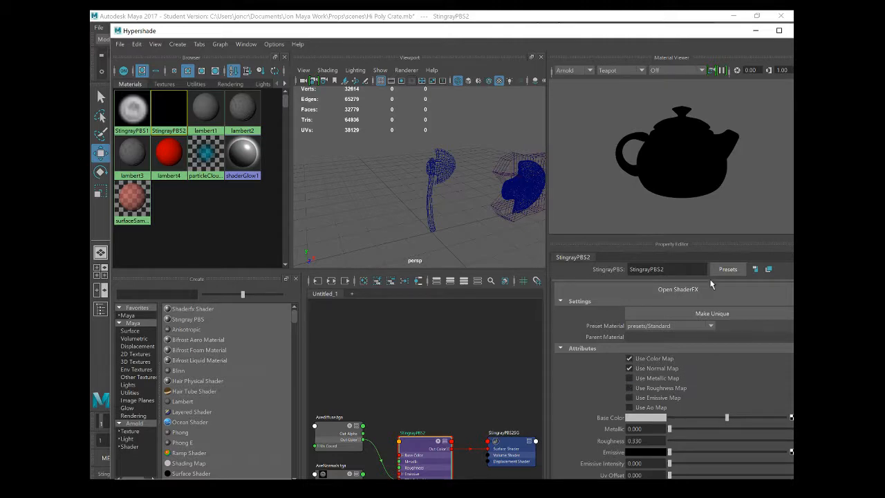
Move Hypershade aside to examine the textured axe in the main viewport, and close Hypershade.
drag(699, 34, 703, 389)
click(362, 217)
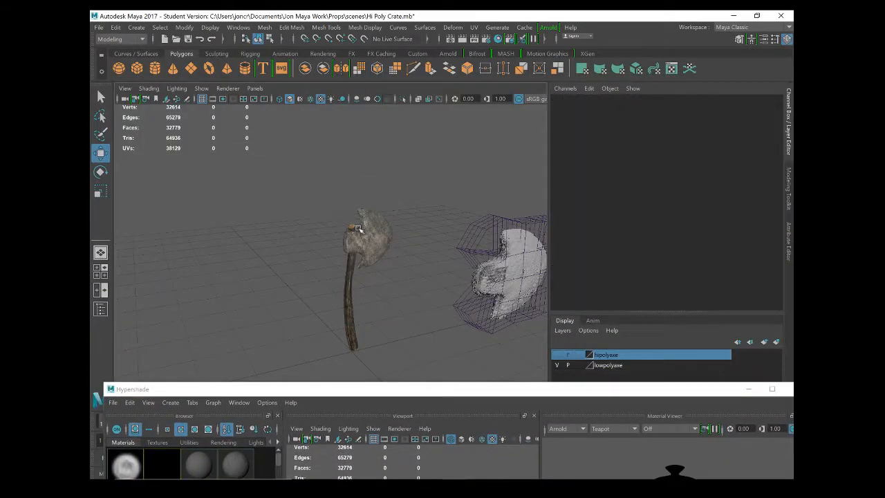
click(361, 252)
alt+drag(379, 287, 373, 244)
click(408, 242)
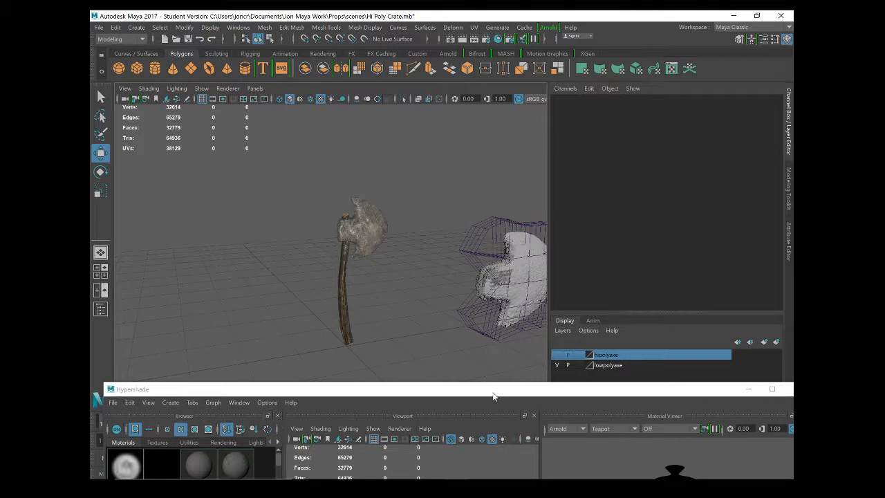
drag(493, 394, 400, 331)
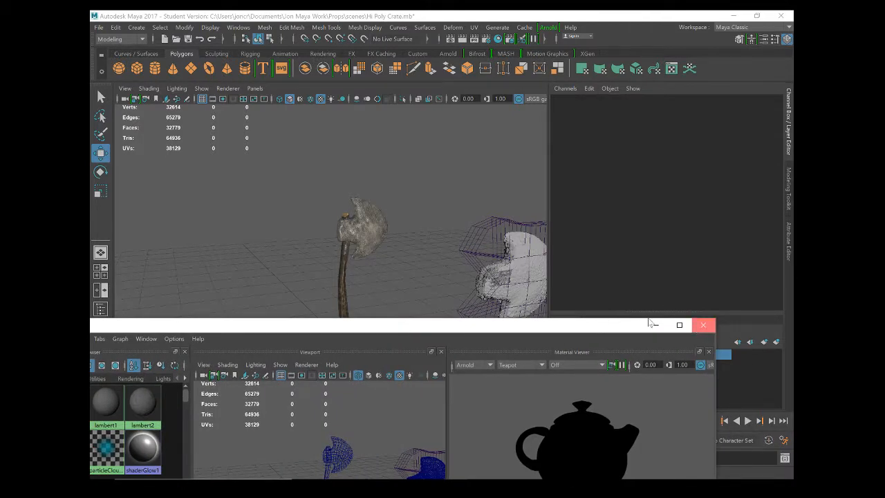
click(702, 325)
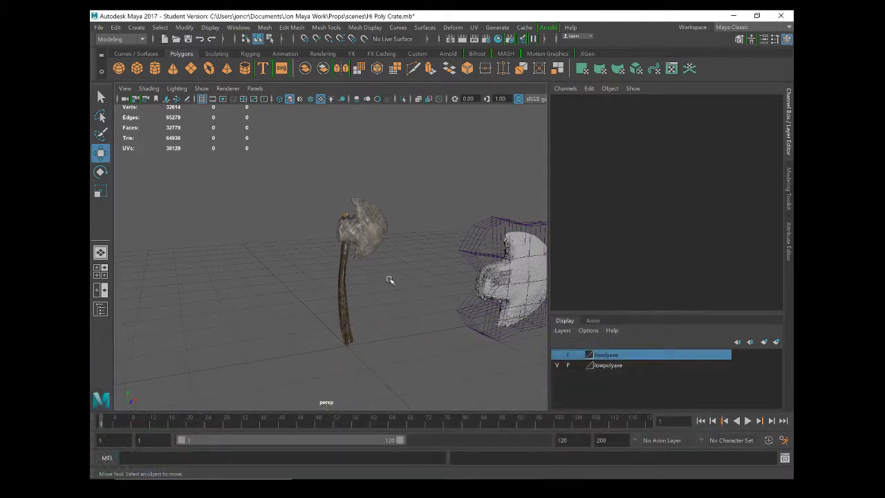
Select the low-poly axe and examine its pivot and placement on the grid from several angles.
click(344, 277)
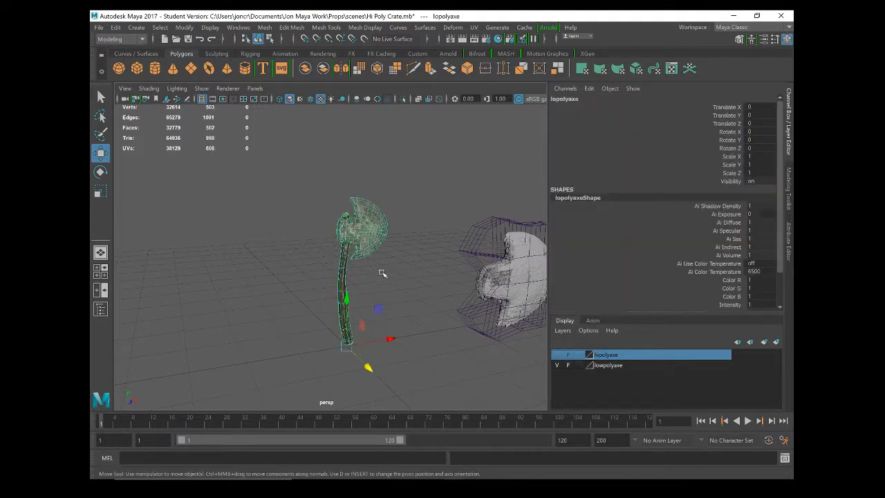
scroll(394, 287, down, 3)
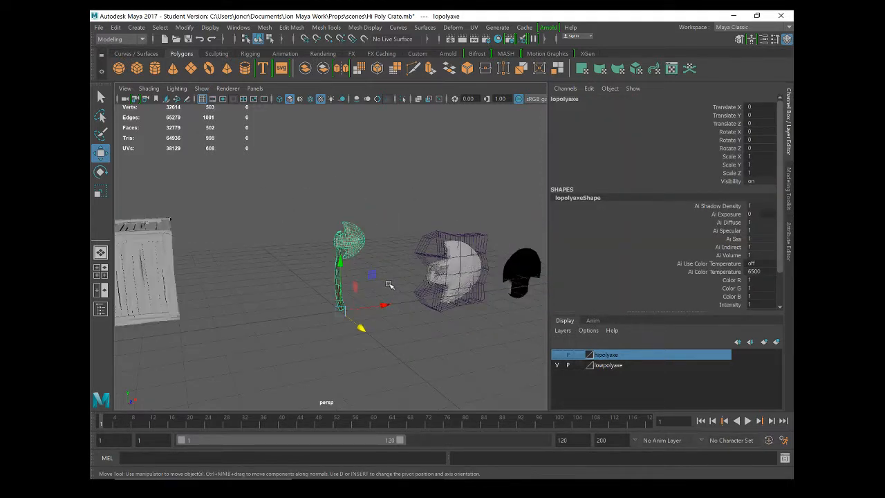
scroll(390, 285, up, 2)
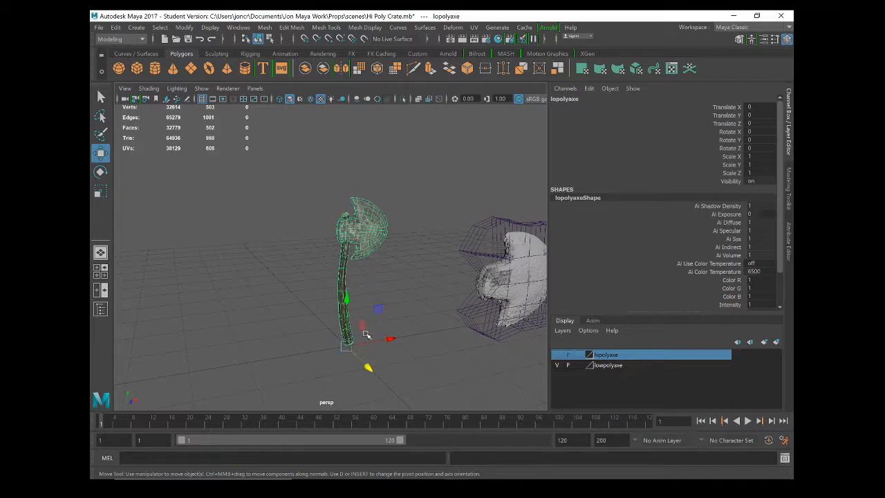
alt+drag(365, 330, 324, 296)
alt+drag(273, 308, 308, 314)
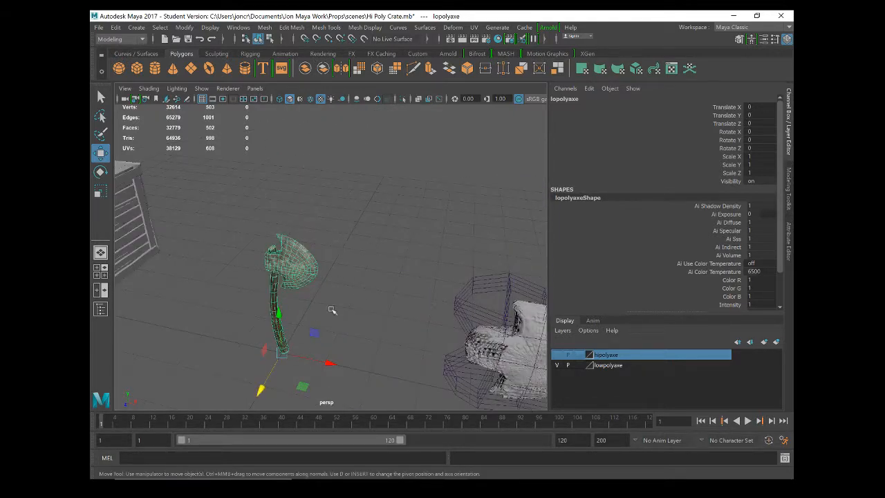
alt+drag(319, 288, 336, 290)
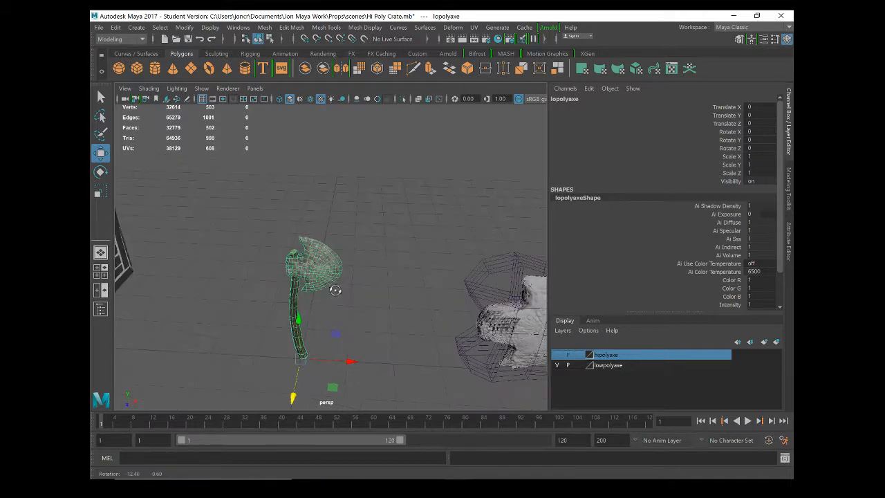
Review the Export Selection settings for FBX export, including the Embed Media option, and cancel without exporting.
click(101, 28)
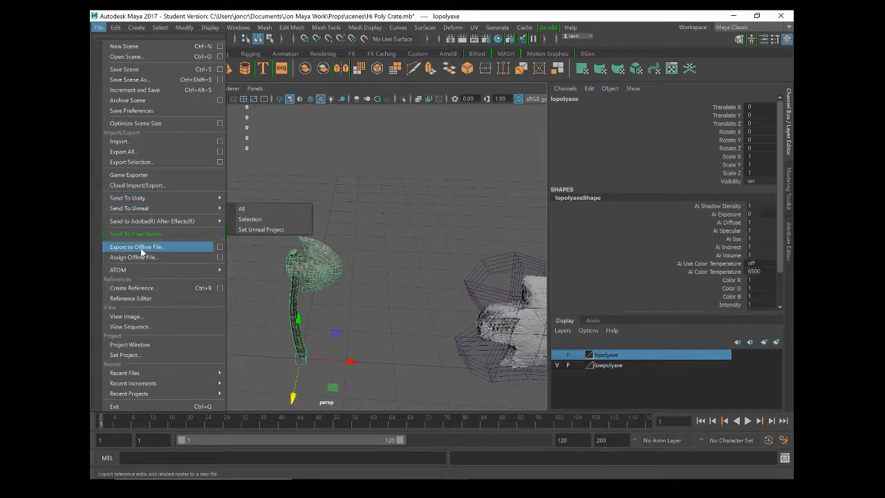
click(140, 161)
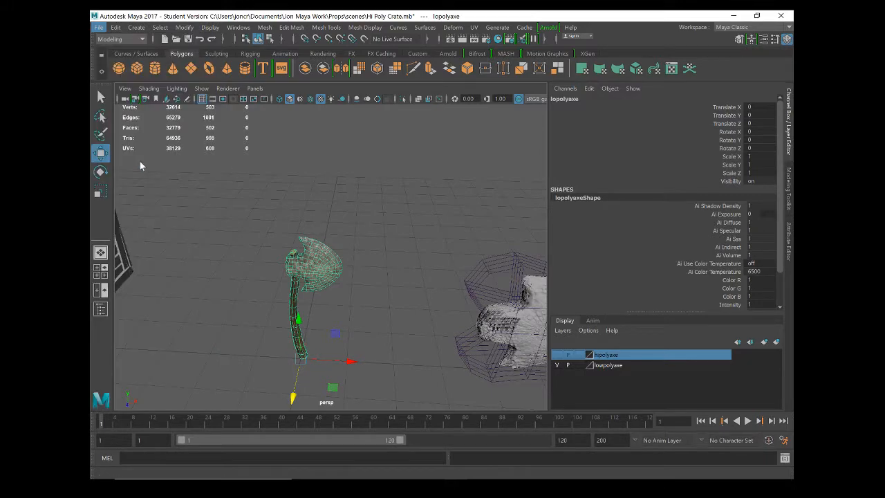
click(207, 402)
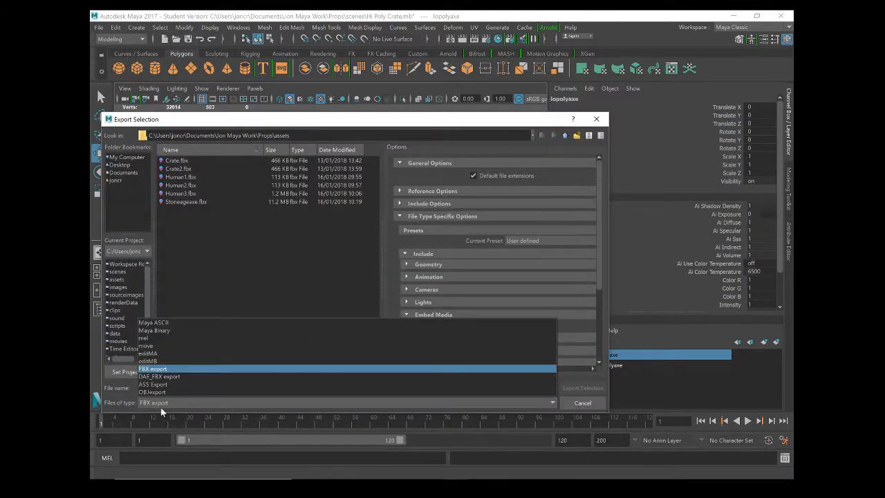
click(210, 238)
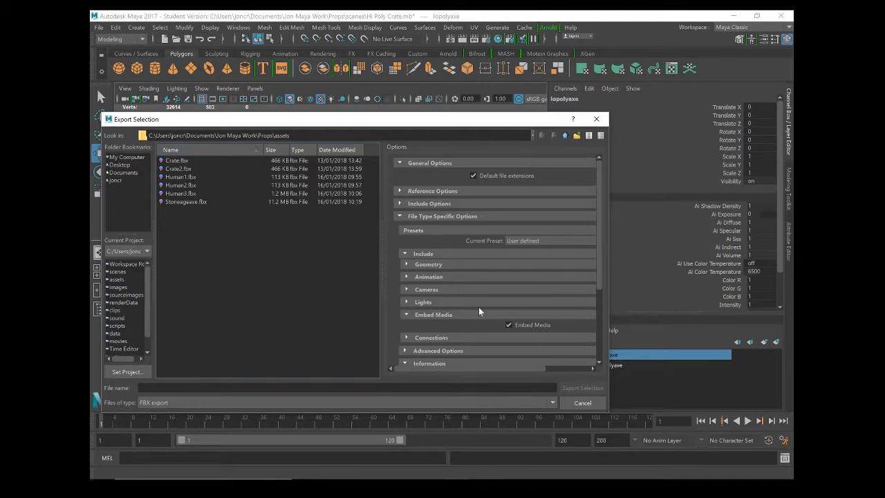
click(582, 402)
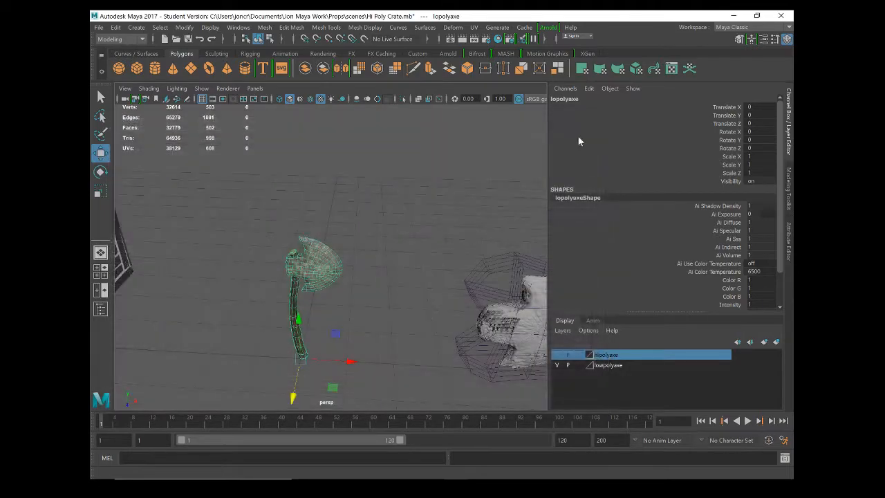
Switch to Unity and examine the untextured Stoneageaxe beside the crate and human figures in the scene.
key(alt+Tab)
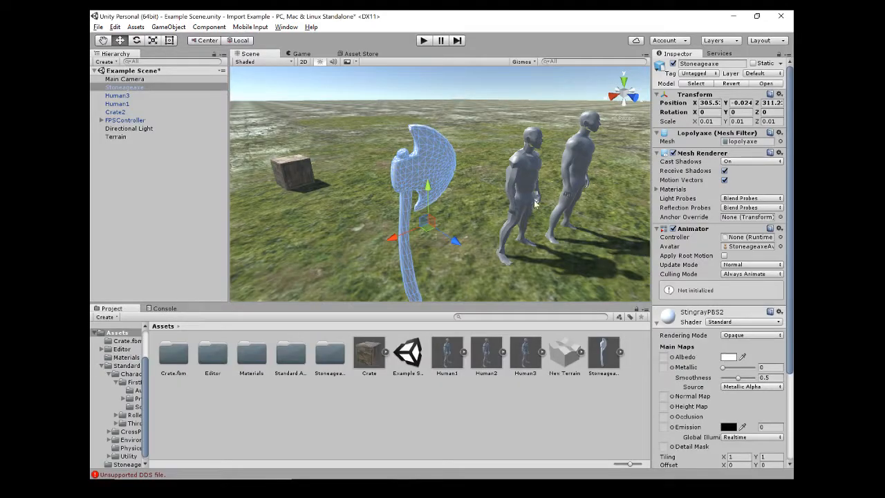
click(425, 177)
scroll(452, 253, down, 3)
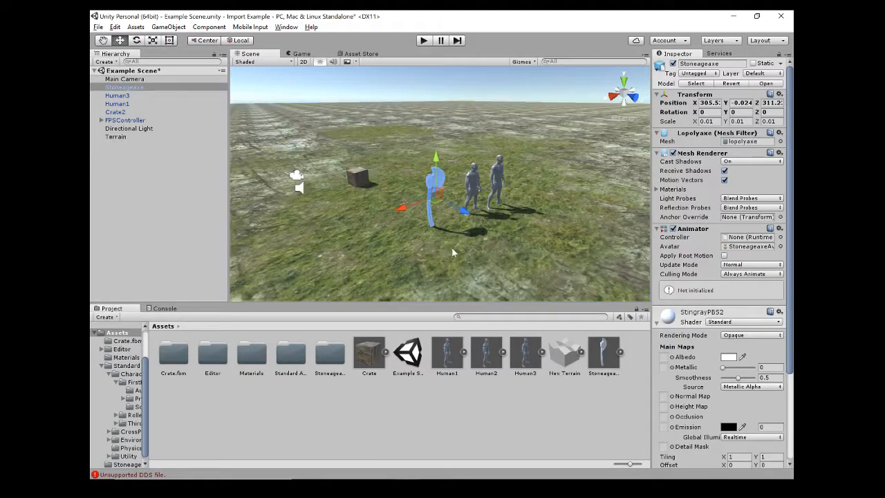
scroll(442, 228, up, 4)
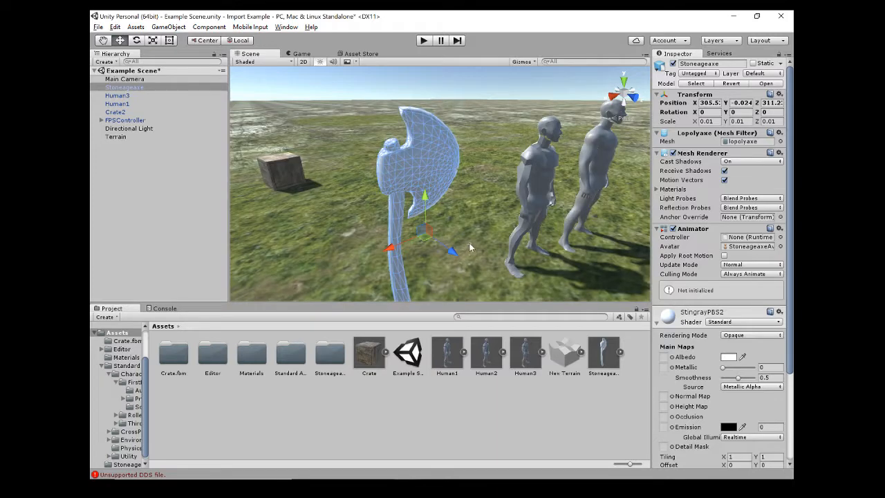
mouse_move(472, 253)
alt+right_down()
mouse_move(466, 224)
mouse_move(476, 261)
mouse_move(473, 249)
alt+right_up()
middle_drag(465, 261, 441, 193)
key(f)
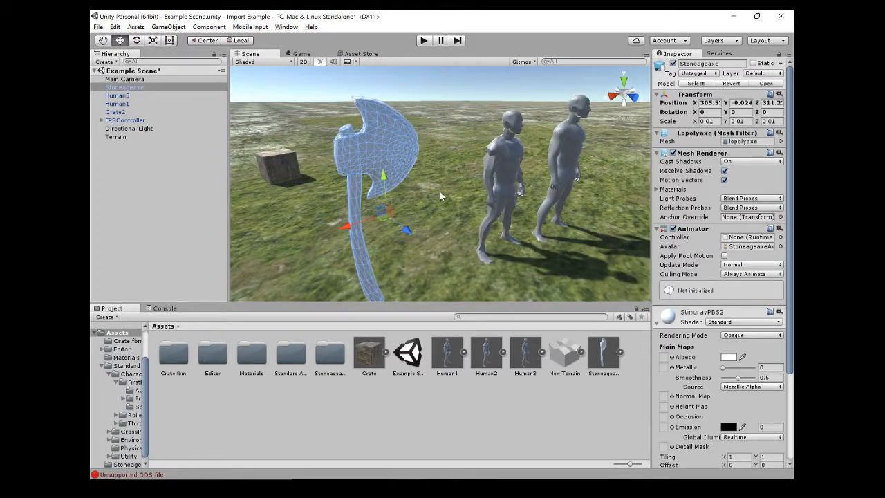
click(413, 197)
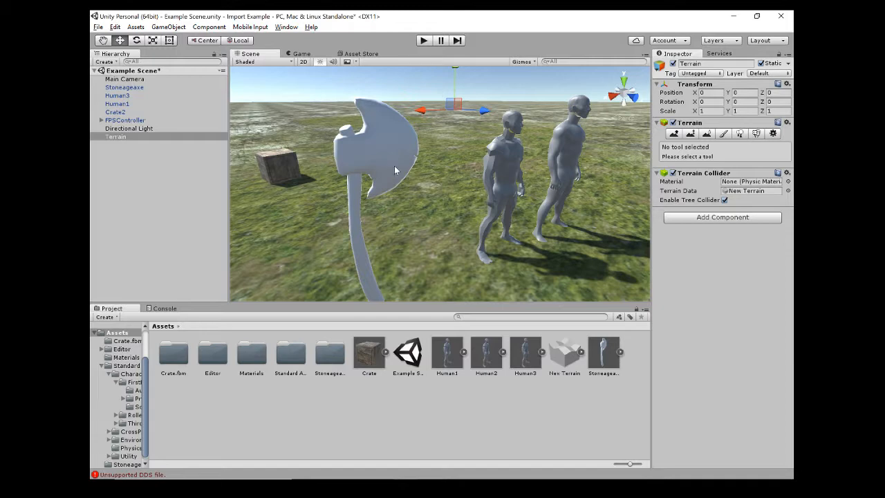
Inspect the material of Crate2 to see which of its main maps have a texture assigned.
click(286, 164)
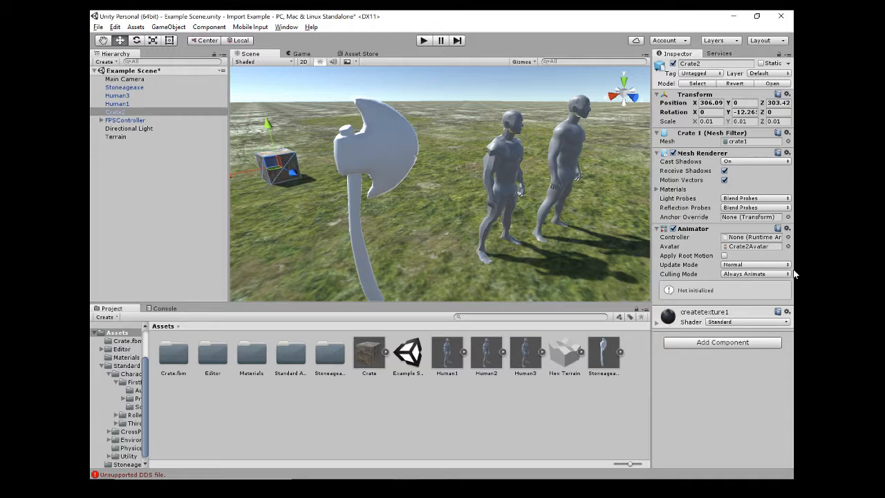
click(656, 323)
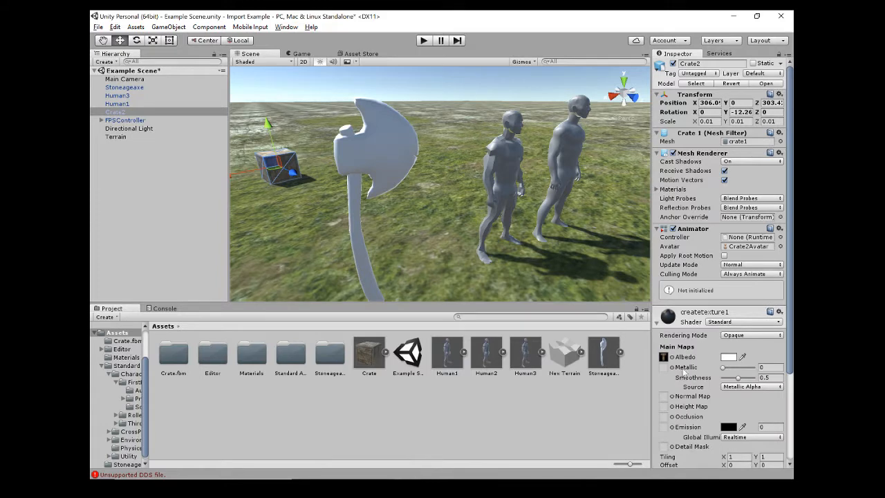
scroll(686, 354, down, 3)
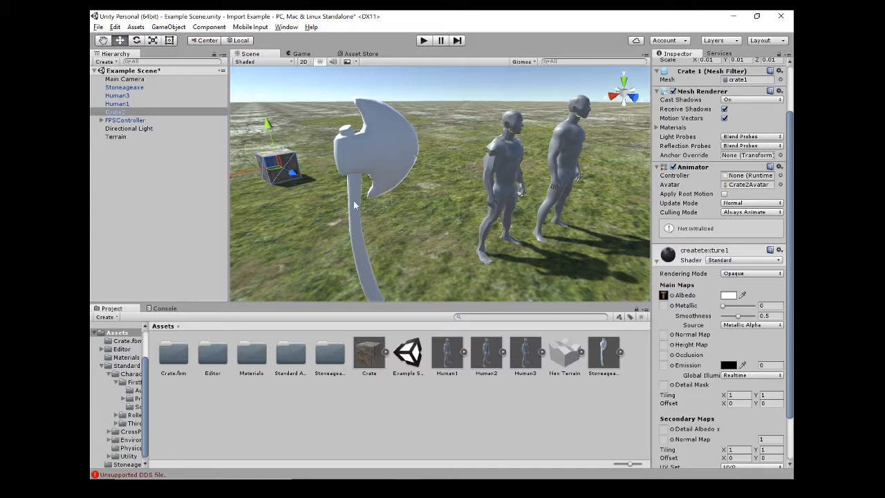
Assign the Axediffuse texture from the Stoneageaxe.fbm folder to the Albedo map of the axe's StingrayPBS2 material.
click(369, 173)
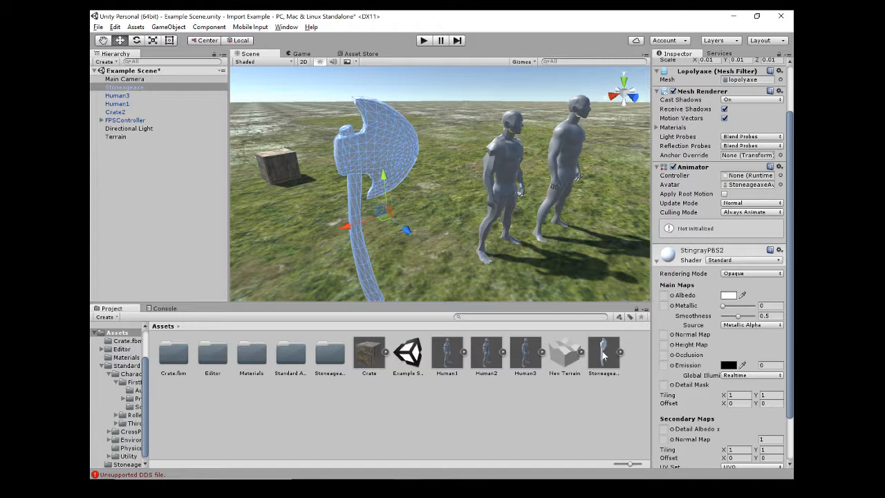
click(330, 356)
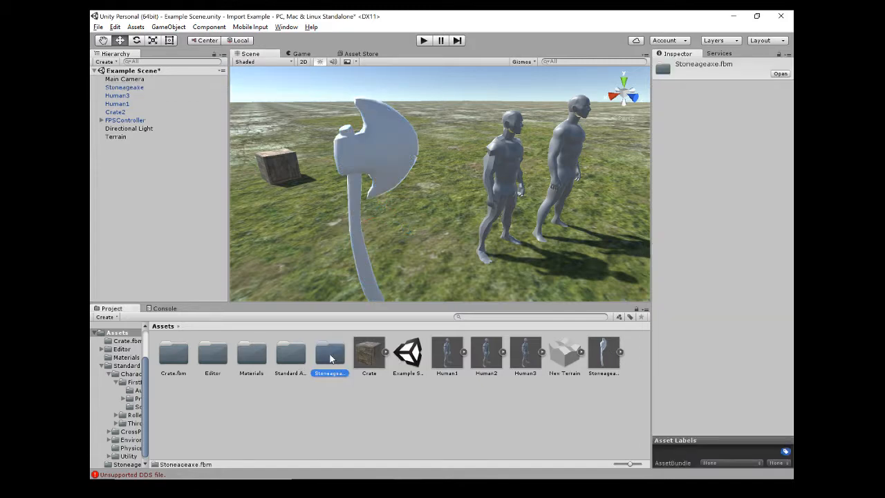
double_click(330, 356)
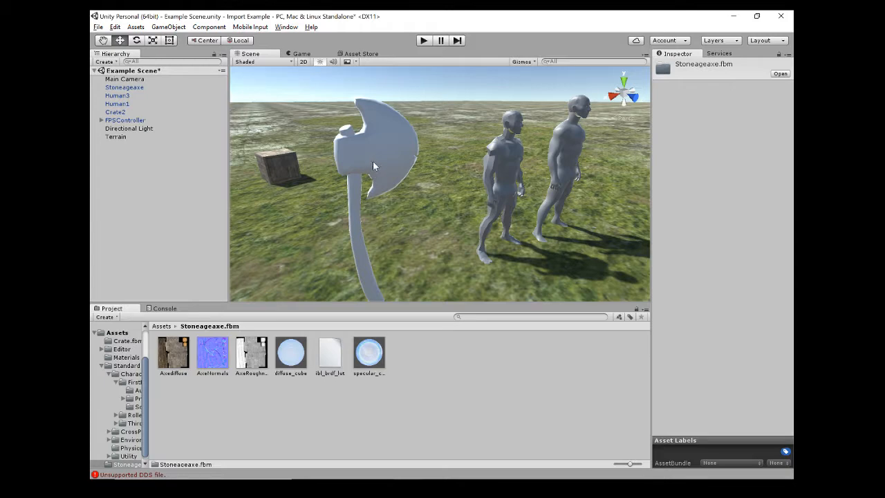
click(390, 172)
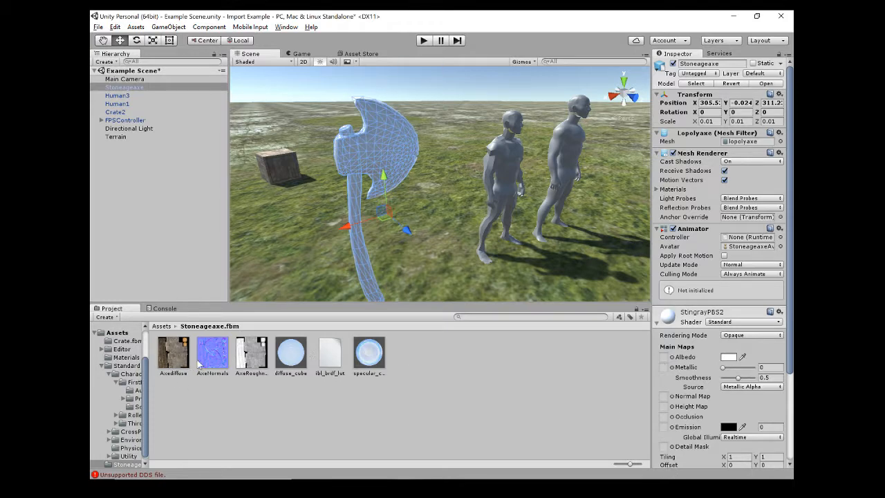
drag(173, 356, 665, 357)
click(425, 259)
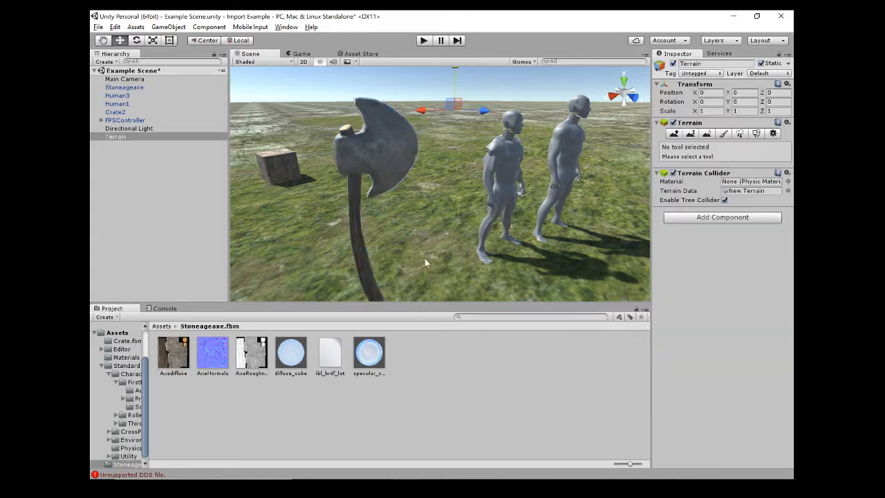
Assign the AxeNormals texture to the Normal Map of the axe's StingrayPBS2 material and check the axe in the scene.
click(366, 153)
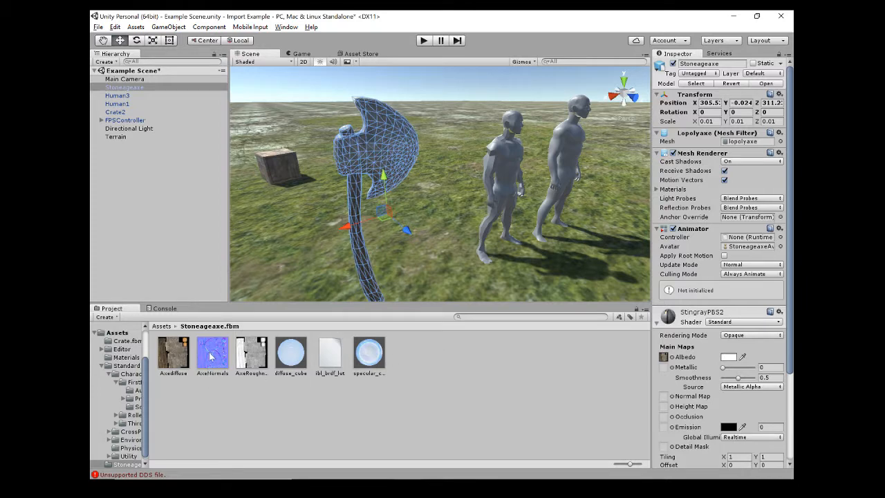
drag(215, 364, 668, 398)
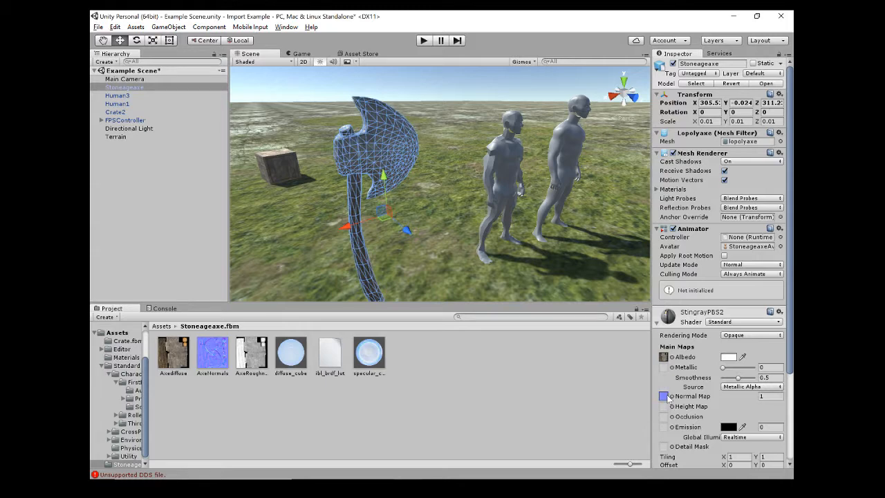
click(438, 281)
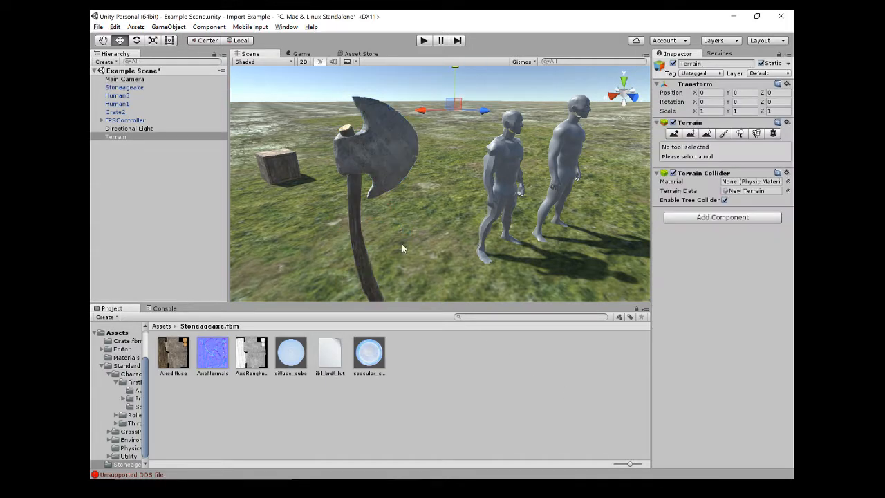
click(358, 229)
click(404, 255)
Assign the axe roughness texture to the Metallic map of the axe's StingrayPBS2 material.
click(375, 252)
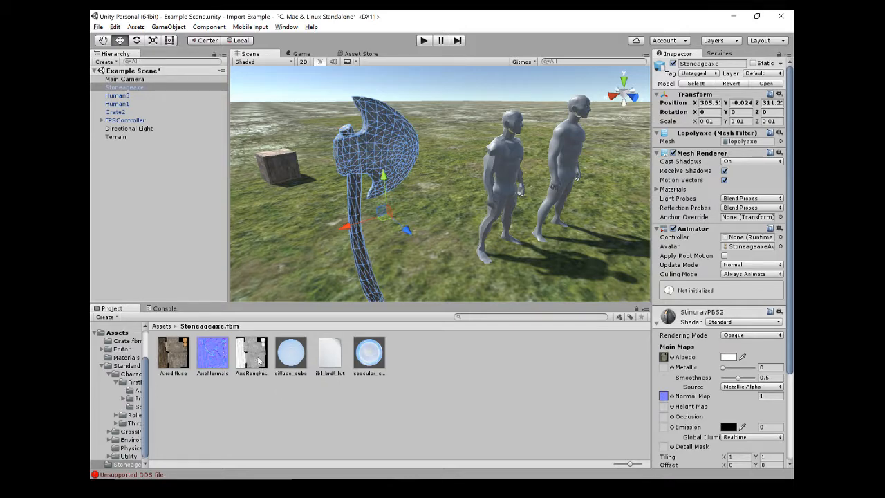
mouse_move(260, 363)
mouse_down()
mouse_move(455, 336)
mouse_move(664, 367)
mouse_up()
click(408, 271)
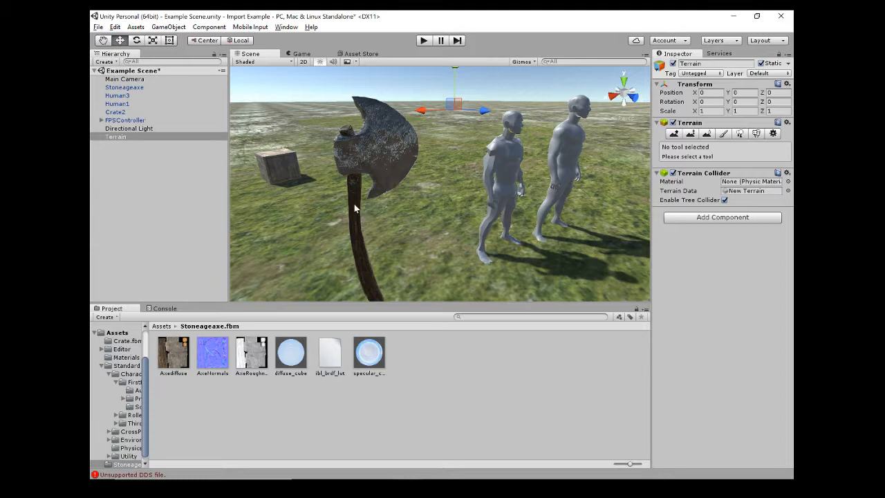
Set the Smoothness of the axe's StingrayPBS2 material to 0.65 and check the surface on the axe.
middle_drag(391, 253, 379, 229)
click(360, 118)
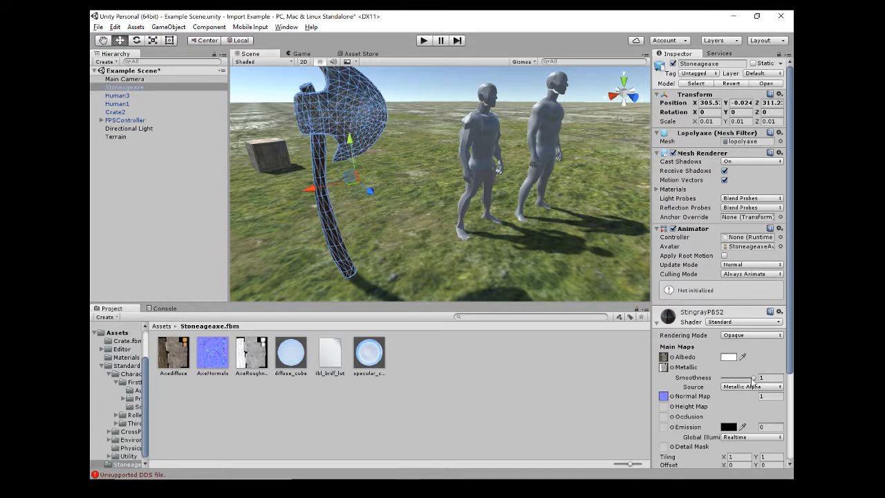
mouse_move(753, 379)
mouse_down()
mouse_move(709, 379)
mouse_move(743, 377)
mouse_up()
alt+drag(404, 277, 466, 260)
click(556, 246)
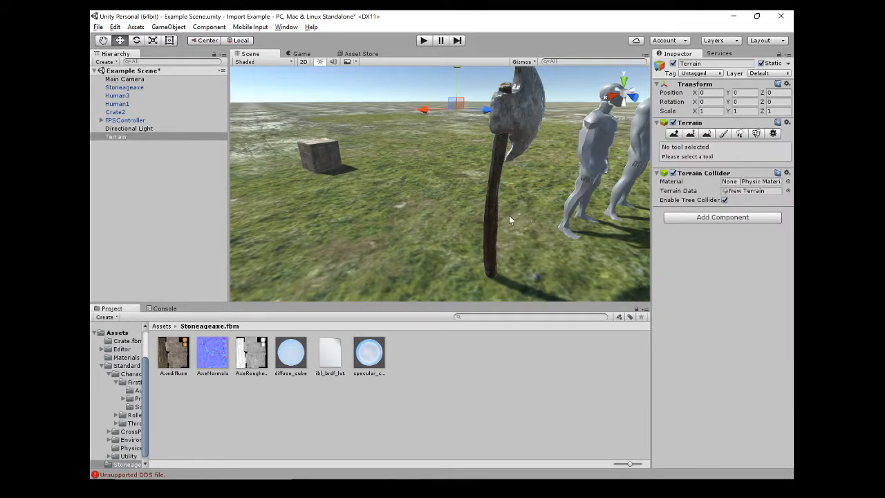
Select the axe and review the texture maps and settings of its StingrayPBS2 material.
key(alt)
key(w)
click(507, 117)
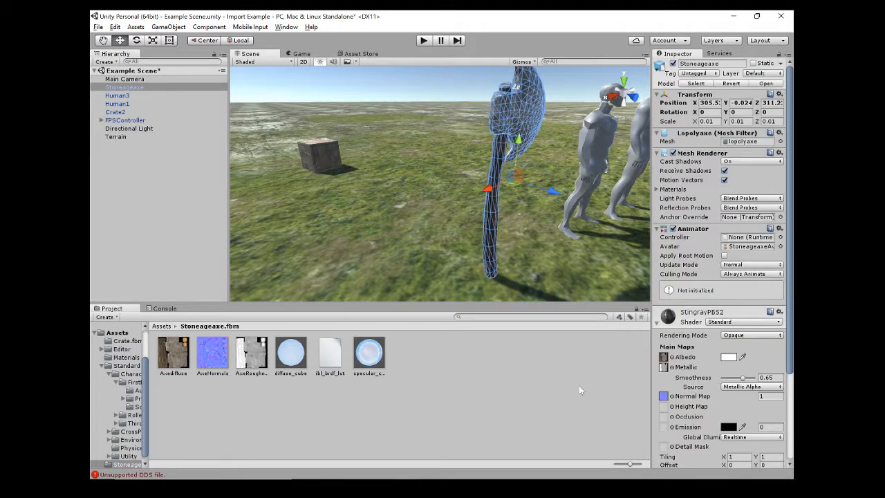
scroll(694, 388, down, 3)
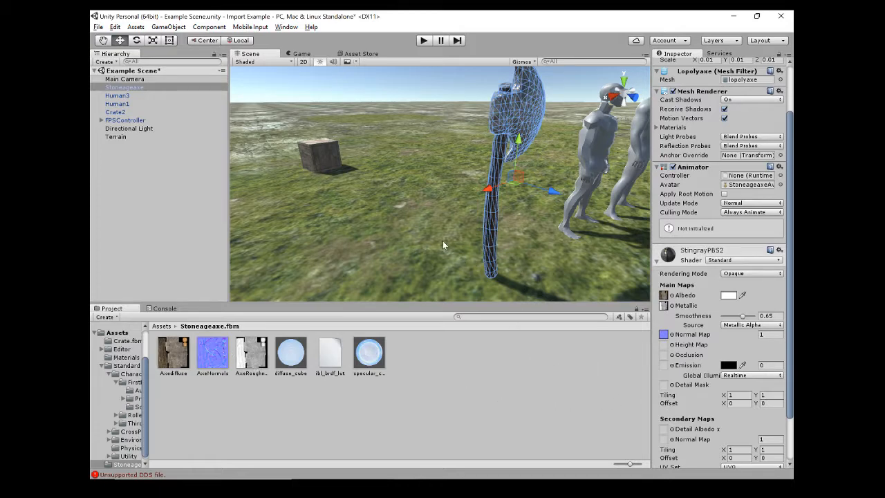
Examine the textured axe in the scene from near and far and from several angles, selected and unselected.
scroll(509, 245, down, 5)
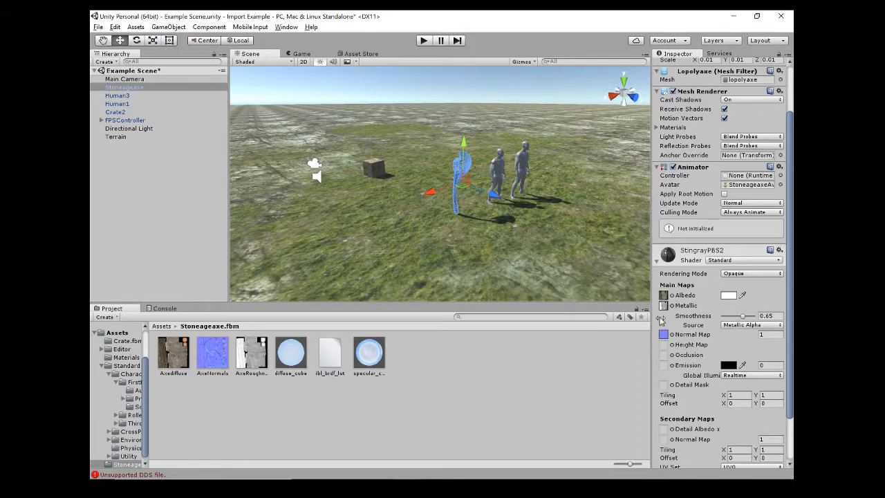
click(487, 227)
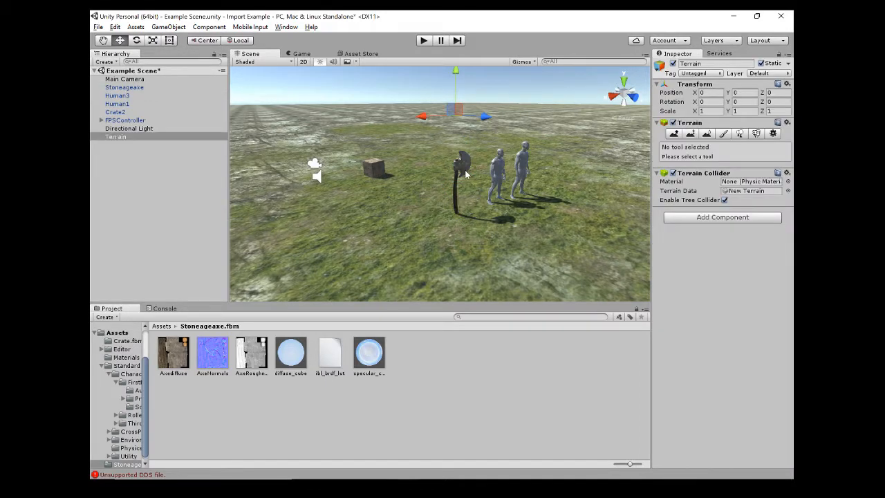
scroll(483, 181, up, 5)
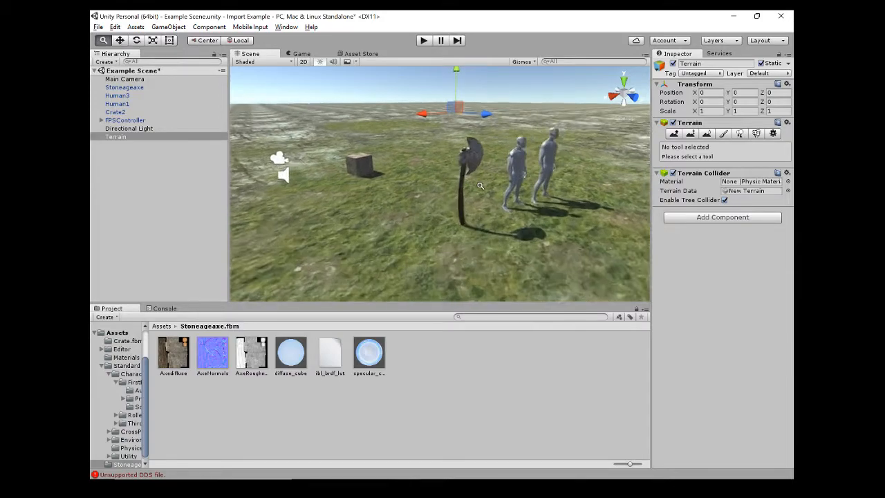
click(493, 147)
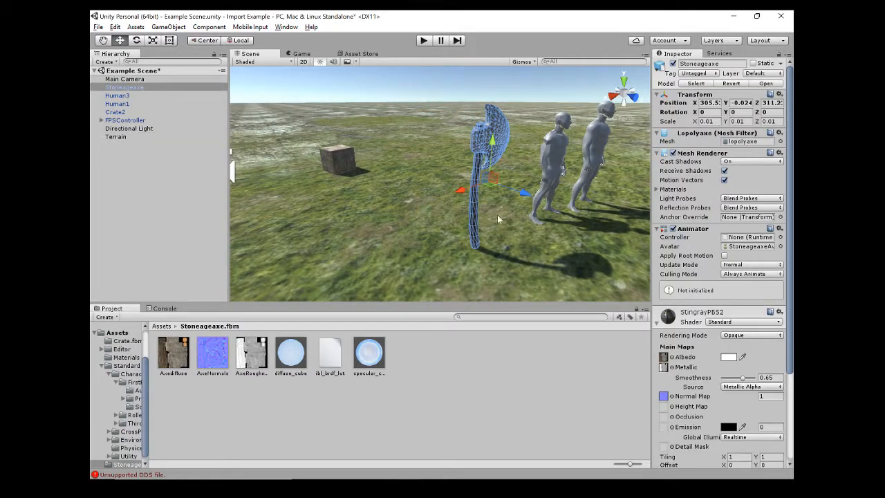
middle_drag(497, 218, 159, 135)
click(468, 238)
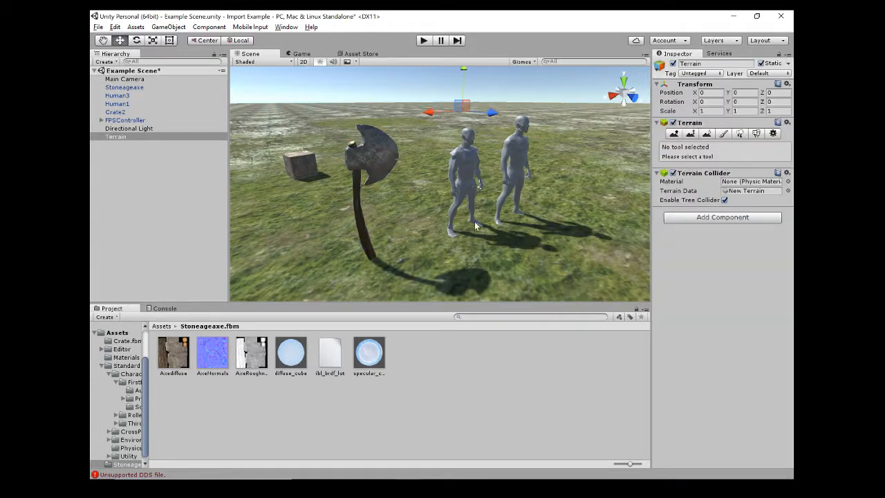
click(377, 163)
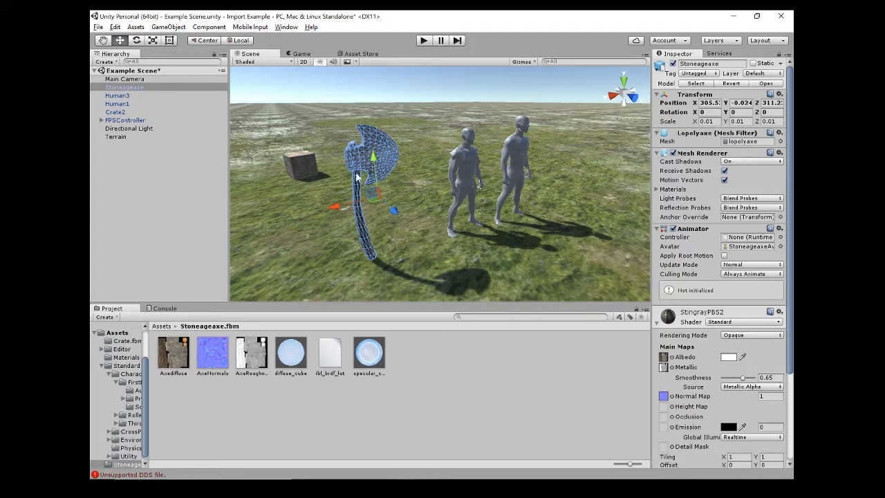
click(318, 188)
click(341, 198)
alt+drag(340, 198, 332, 192)
middle_drag(374, 189, 378, 187)
click(403, 204)
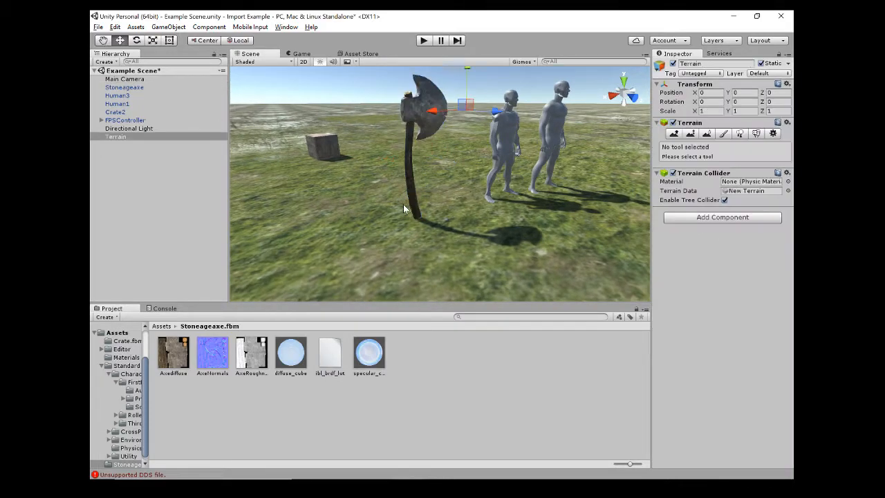
key(alt+Tab)
key(alt+Tab)
key(Tab)
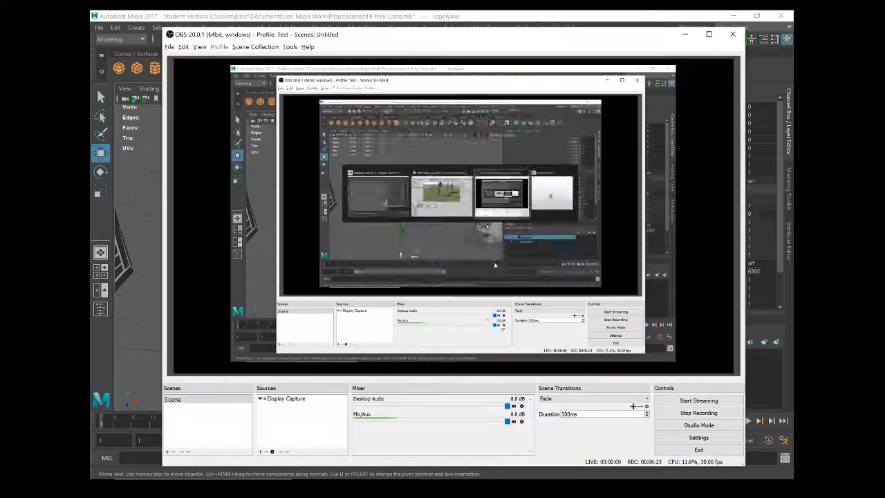